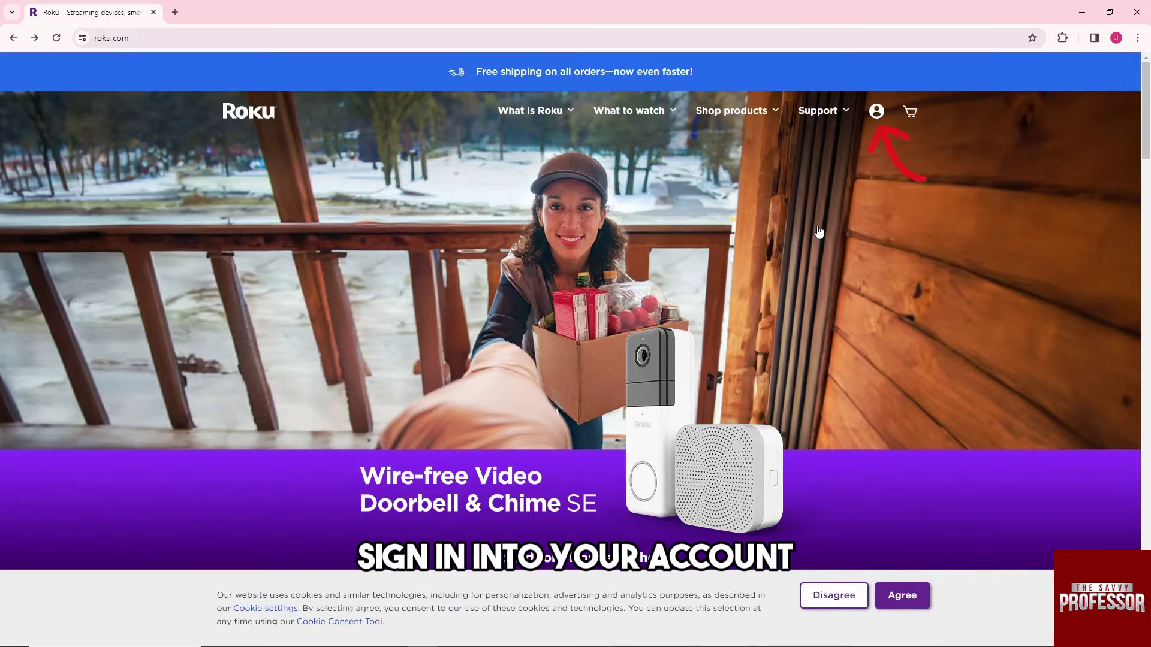
Open My account from the account dropdown menu.
{"action": "left_click", "coordinate": [875, 111]}
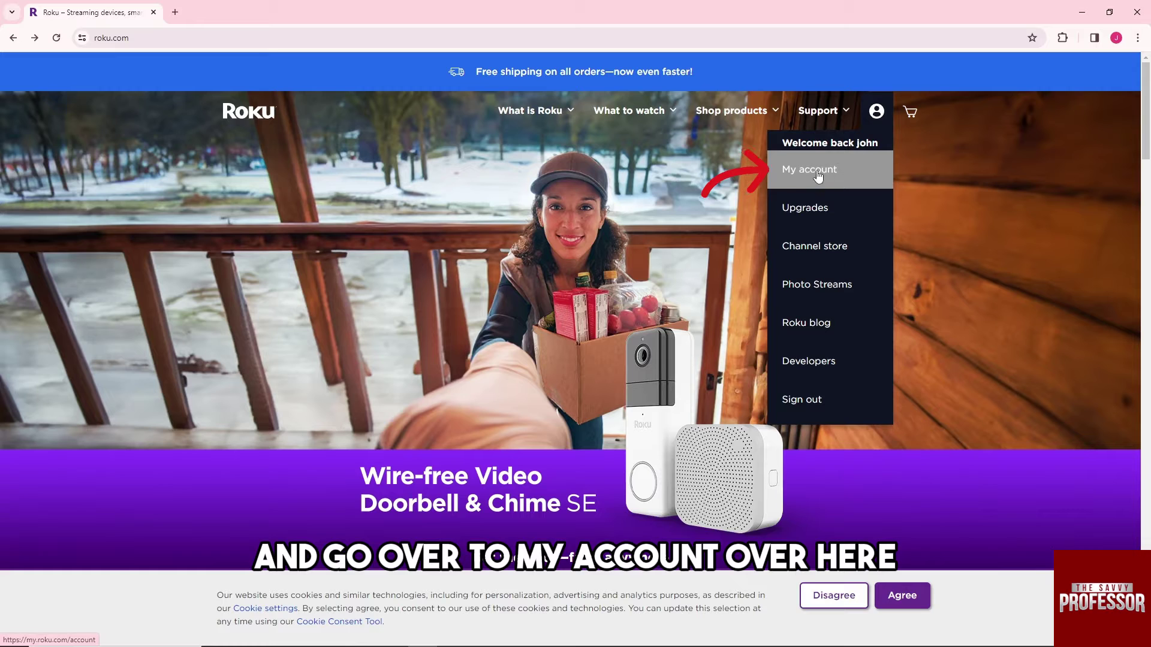
{"action": "left_click", "coordinate": [809, 175]}
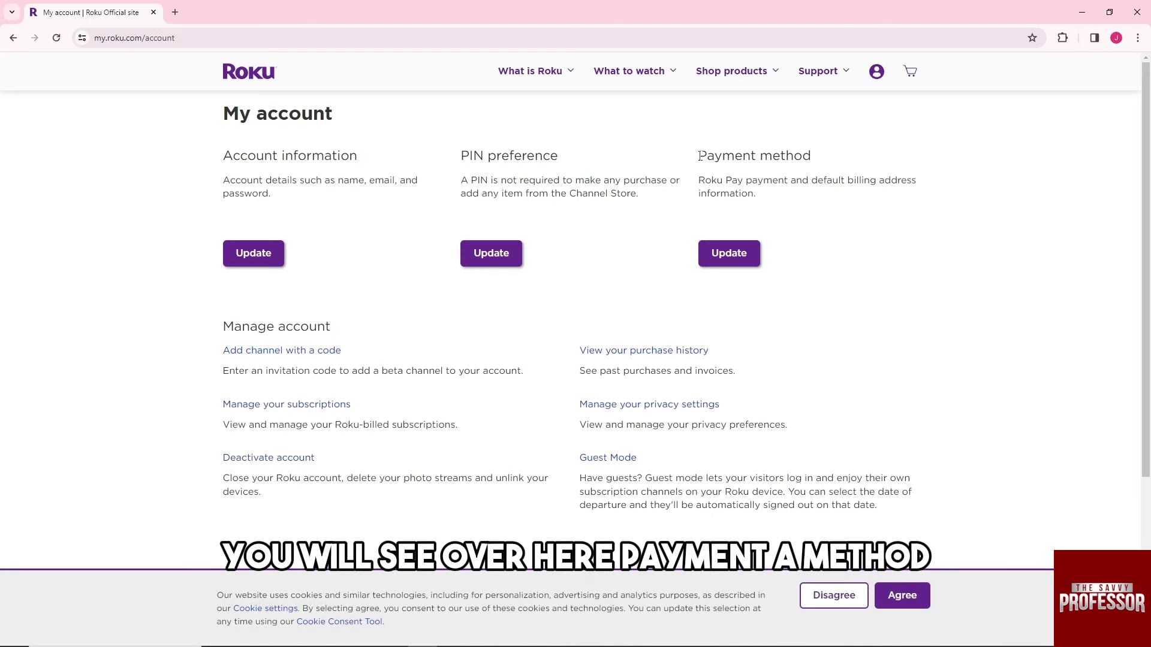
Choose Update under Payment method to reach the Set up Roku Pay page.
{"action": "mouse_move", "coordinate": [700, 156]}
{"action": "left_mouse_down"}
{"action": "mouse_move", "coordinate": [810, 155]}
{"action": "mouse_move", "coordinate": [699, 156]}
{"action": "left_mouse_up"}
{"action": "left_click", "coordinate": [807, 159]}
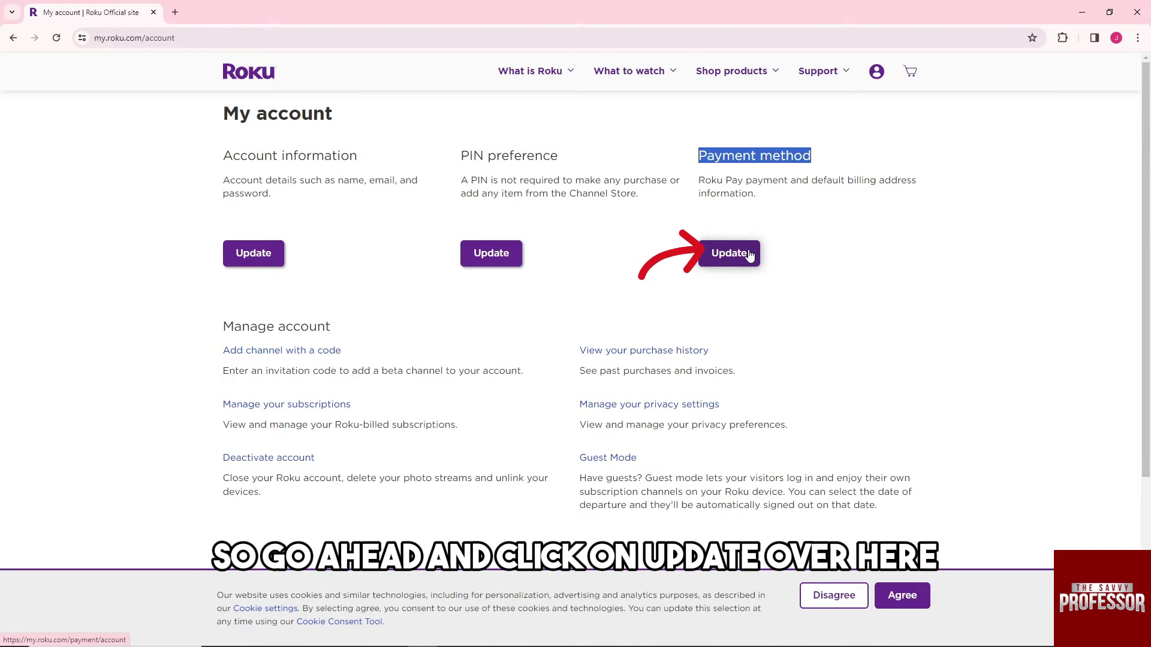
{"action": "left_click", "coordinate": [748, 253]}
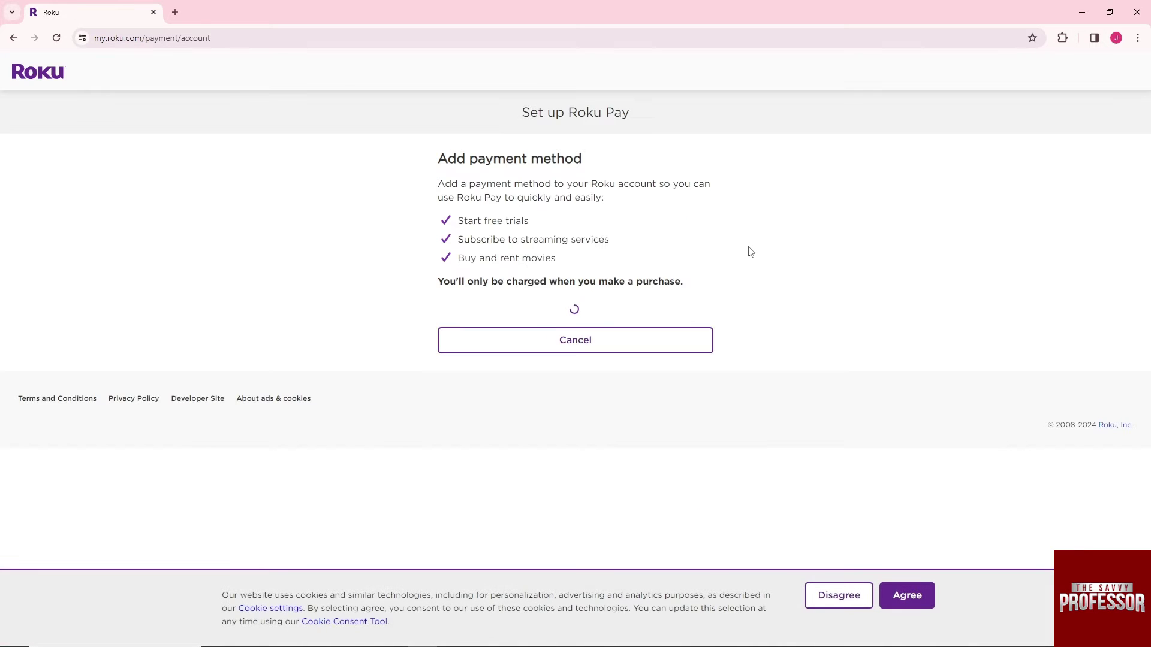
{"action": "scroll", "coordinate": [721, 255], "scroll_direction": "down", "scroll_amount": 2}
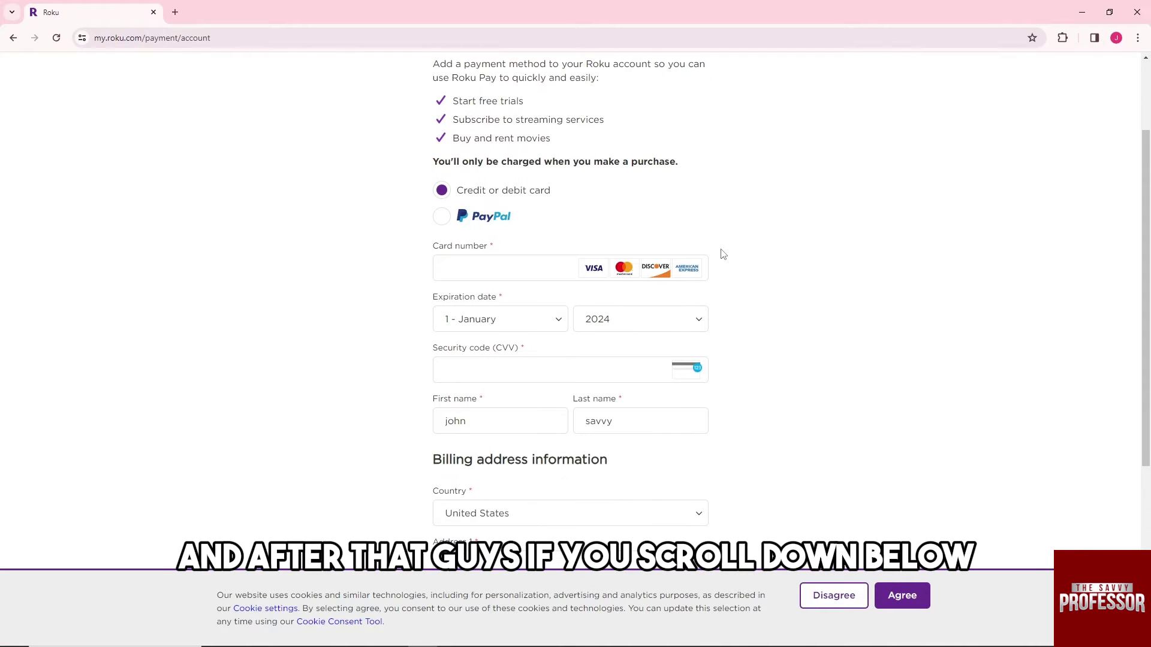
{"action": "scroll", "coordinate": [722, 255], "scroll_direction": "down", "scroll_amount": 2}
{"action": "scroll", "coordinate": [721, 254], "scroll_direction": "down", "scroll_amount": 3}
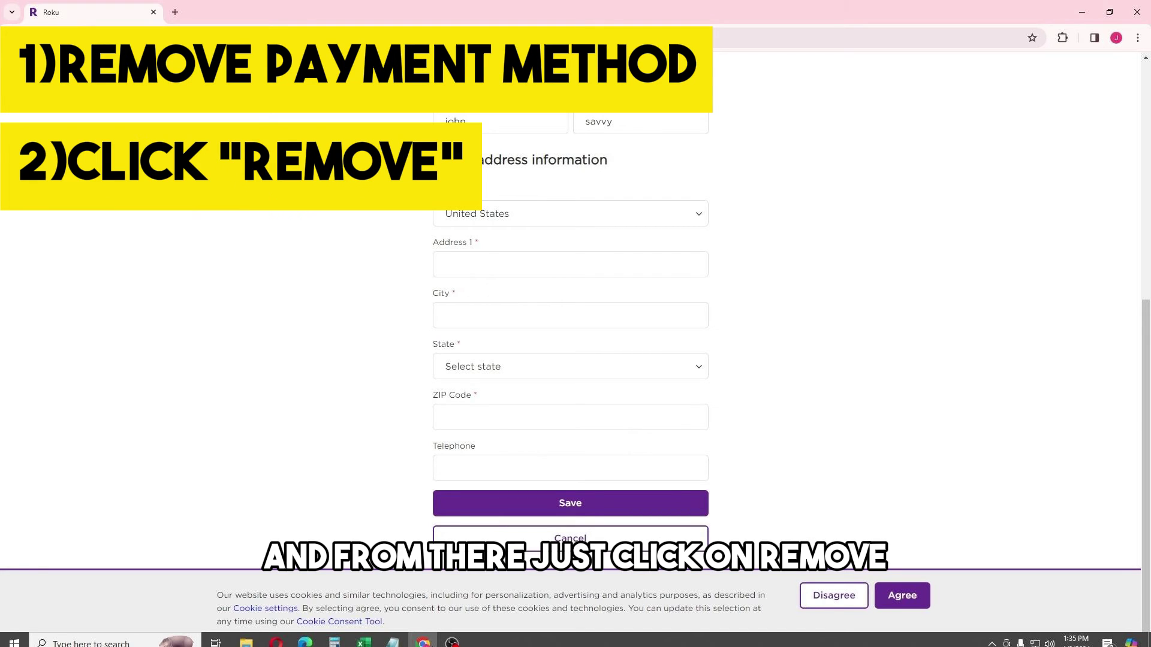
{"action": "scroll", "coordinate": [794, 359], "scroll_direction": "up", "scroll_amount": 5}
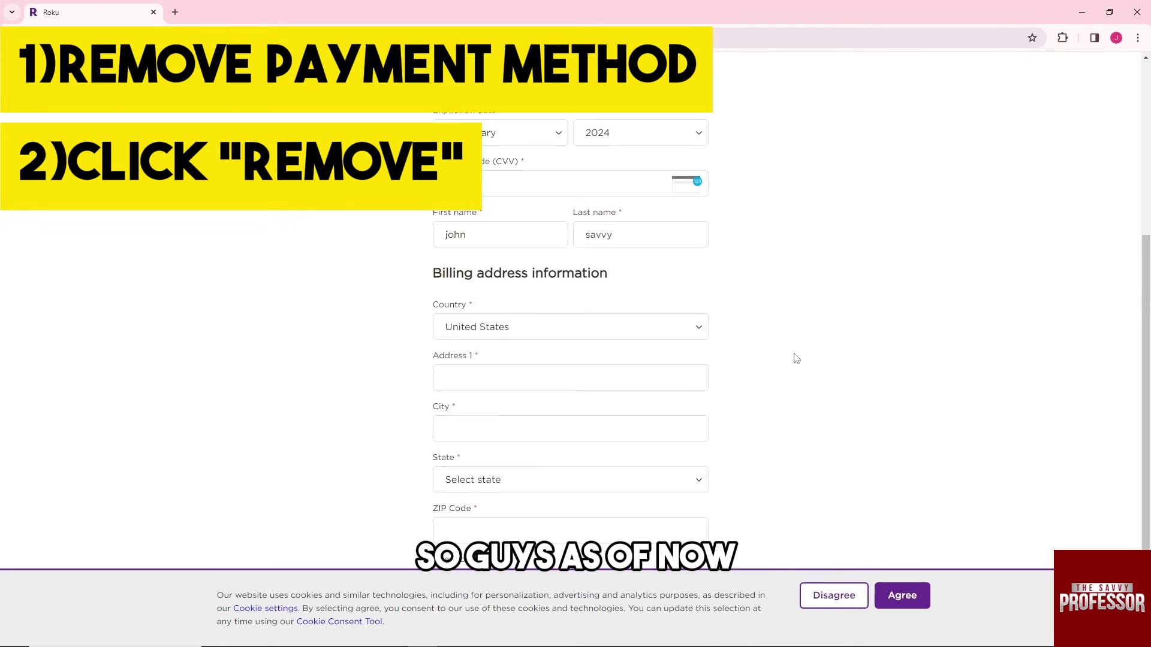
{"action": "scroll", "coordinate": [793, 359], "scroll_direction": "up", "scroll_amount": 3}
{"action": "scroll", "coordinate": [794, 359], "scroll_direction": "down", "scroll_amount": 8}
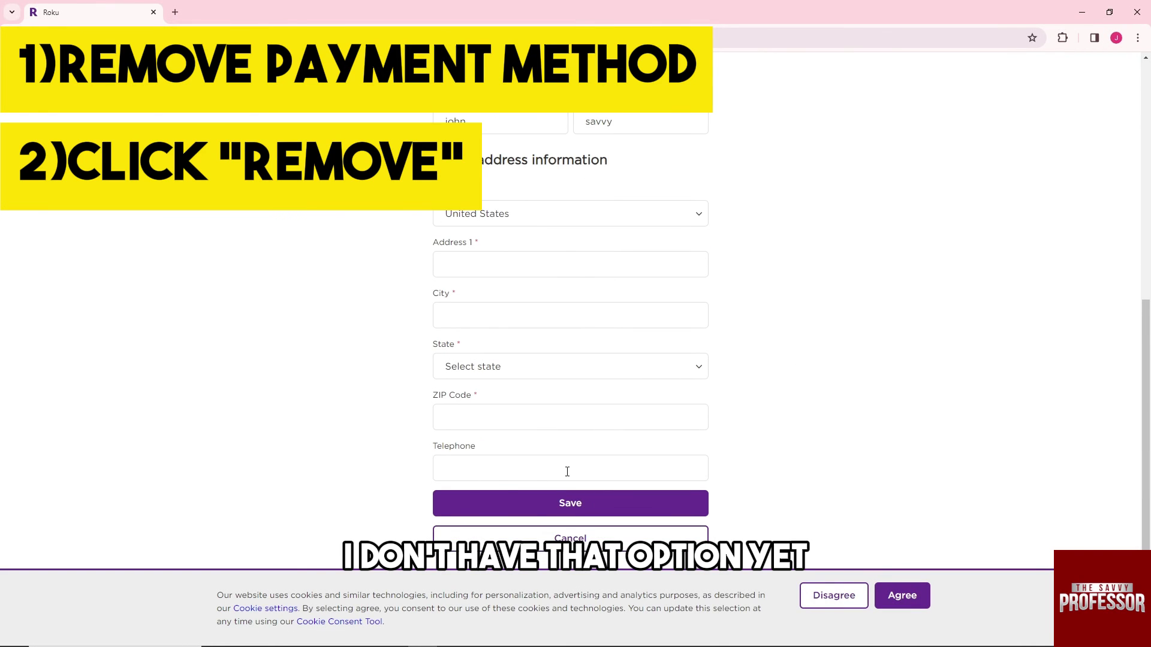
{"action": "scroll", "coordinate": [558, 468], "scroll_direction": "up", "scroll_amount": 4}
{"action": "left_click", "coordinate": [530, 269]}
{"action": "scroll", "coordinate": [531, 289], "scroll_direction": "up", "scroll_amount": 2}
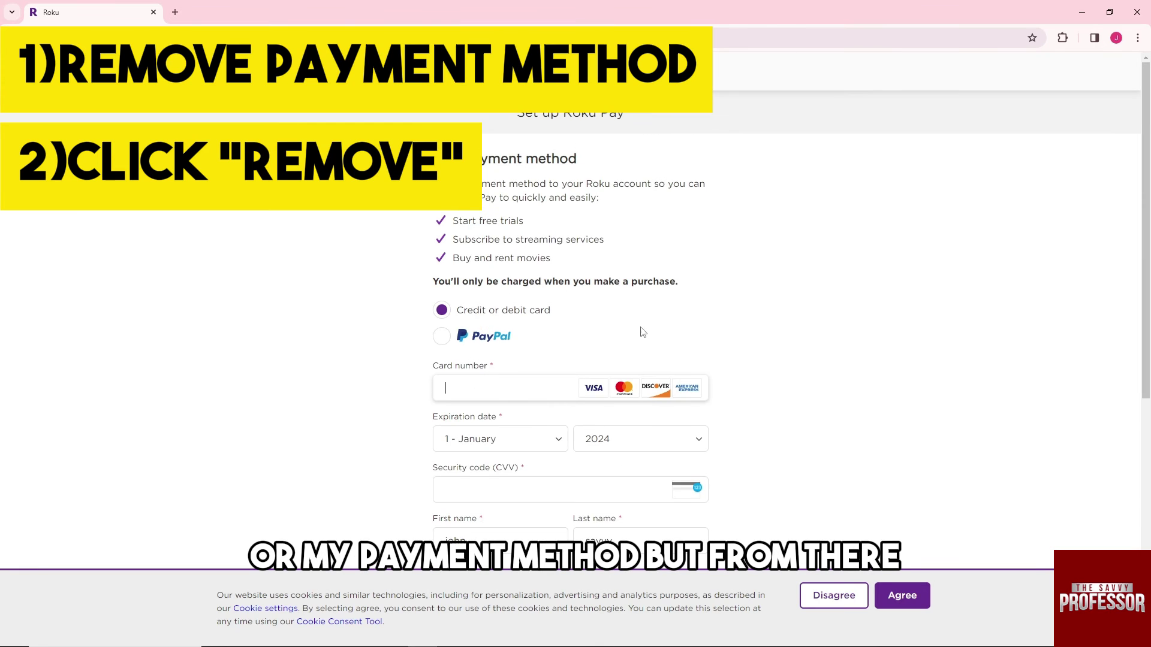
{"action": "scroll", "coordinate": [640, 335], "scroll_direction": "down", "scroll_amount": 5}
{"action": "scroll", "coordinate": [641, 335], "scroll_direction": "down", "scroll_amount": 3}
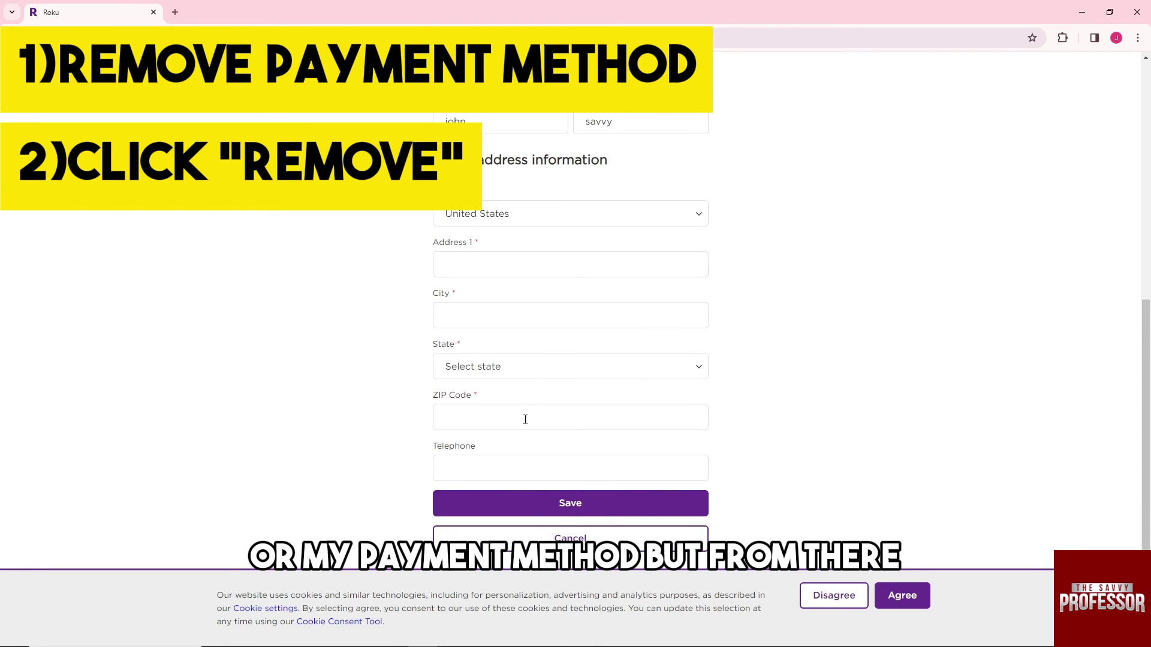
{"action": "scroll", "coordinate": [551, 294], "scroll_direction": "up", "scroll_amount": 6}
{"action": "scroll", "coordinate": [542, 308], "scroll_direction": "up", "scroll_amount": 3}
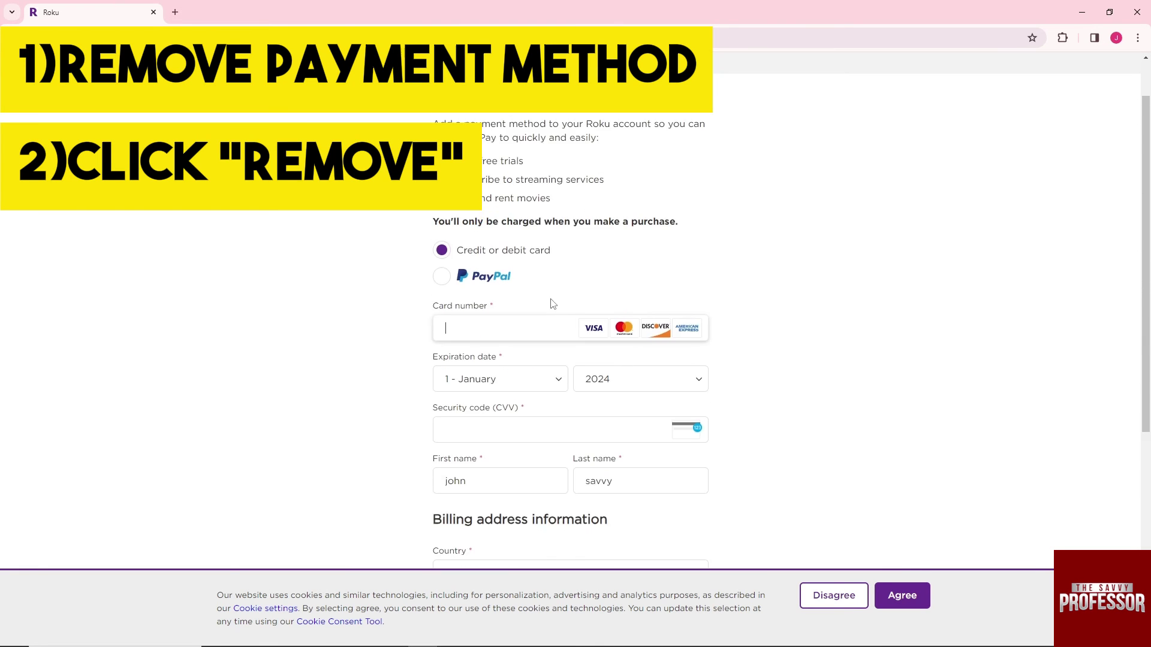
{"action": "scroll", "coordinate": [515, 330], "scroll_direction": "down", "scroll_amount": 3}
{"action": "scroll", "coordinate": [515, 330], "scroll_direction": "down", "scroll_amount": 3}
{"action": "scroll", "coordinate": [515, 330], "scroll_direction": "down", "scroll_amount": 2}
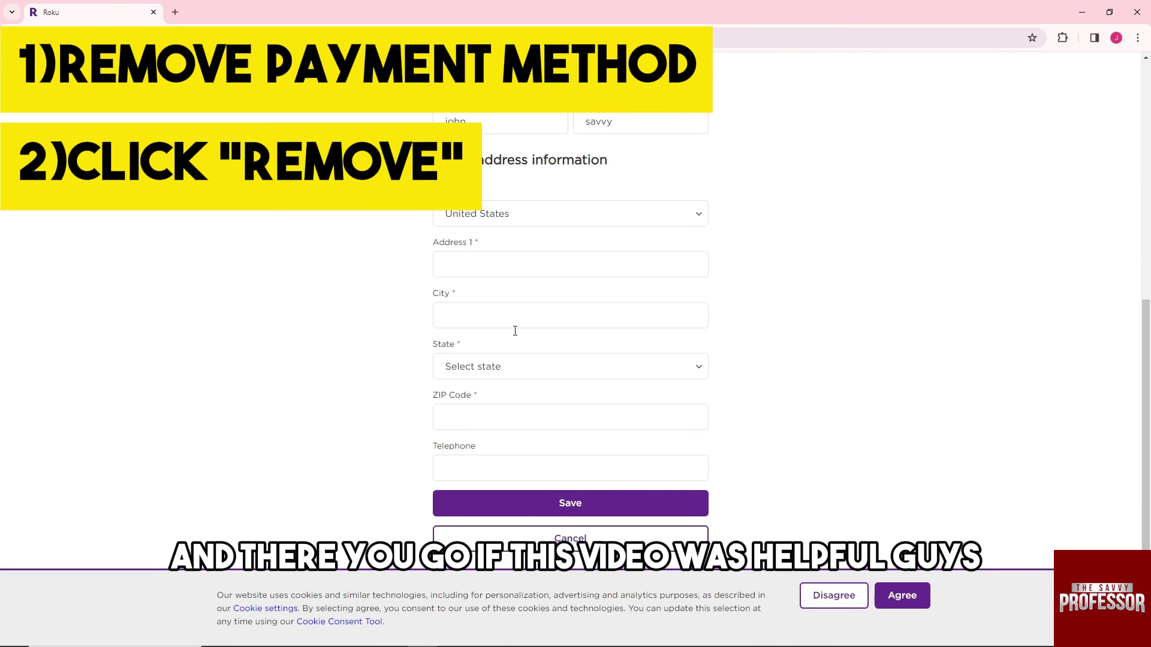